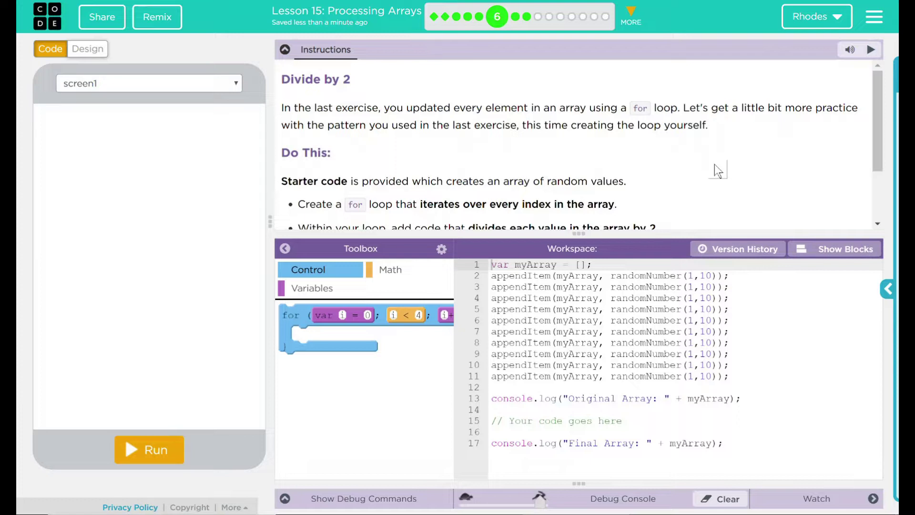
scroll(714, 164, down, 2)
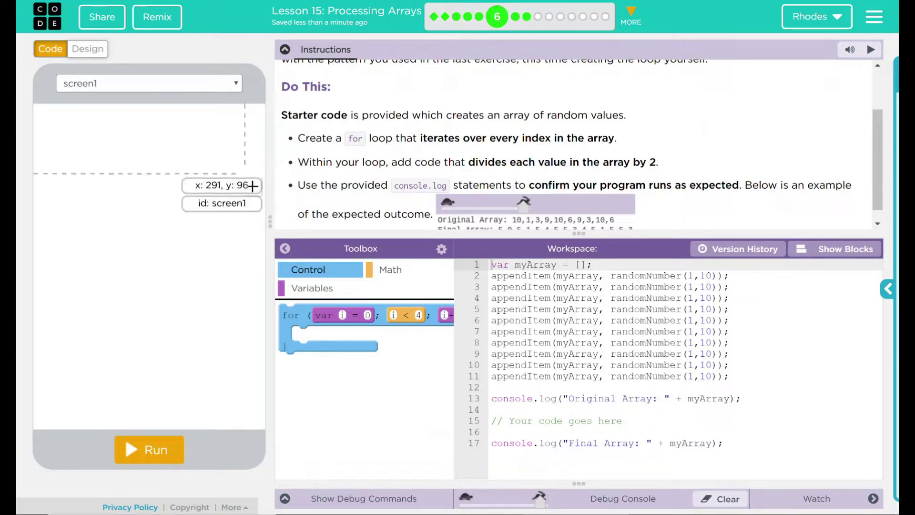
scroll(394, 210, down, 1)
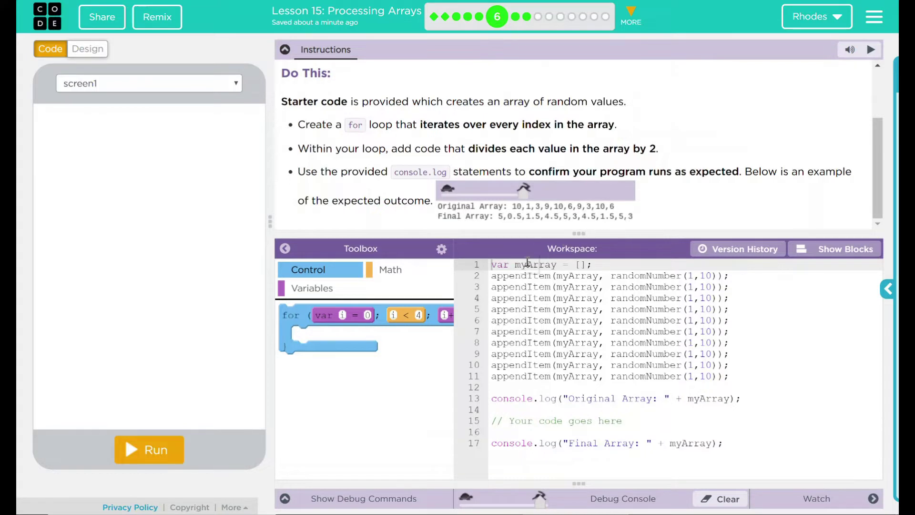
Move the caret through the starter code: appendItem lines, line 8, and the empty array.
click(528, 297)
click(615, 342)
click(587, 265)
Select the Original Array log and line-15 comment, then select /= in W3Schools.
drag(491, 398, 740, 399)
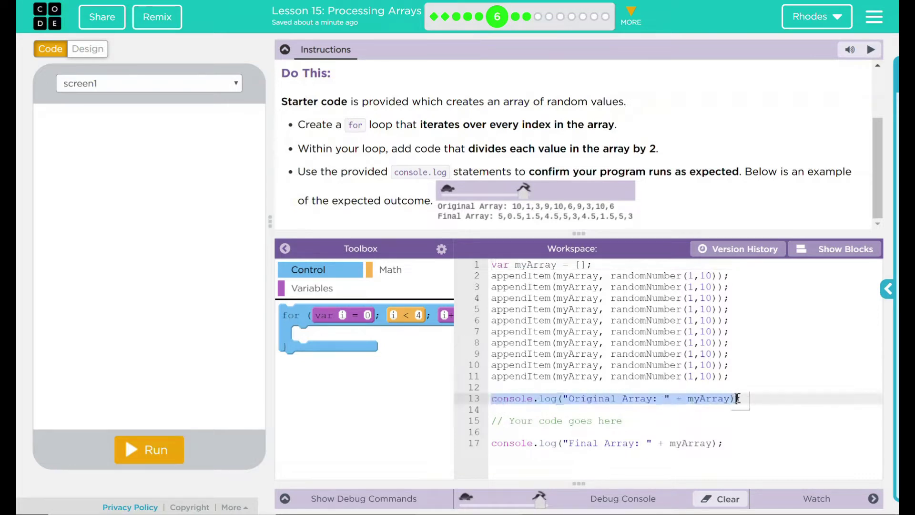
click(533, 398)
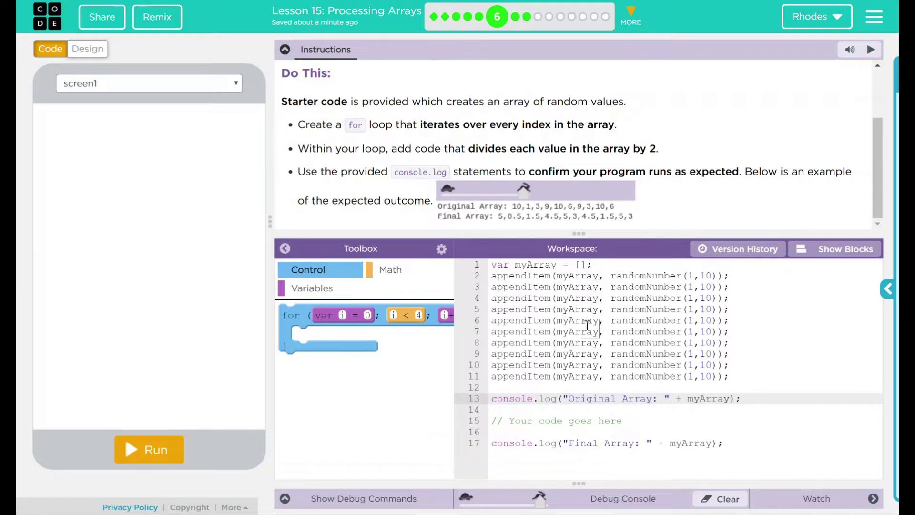
drag(665, 435, 491, 422)
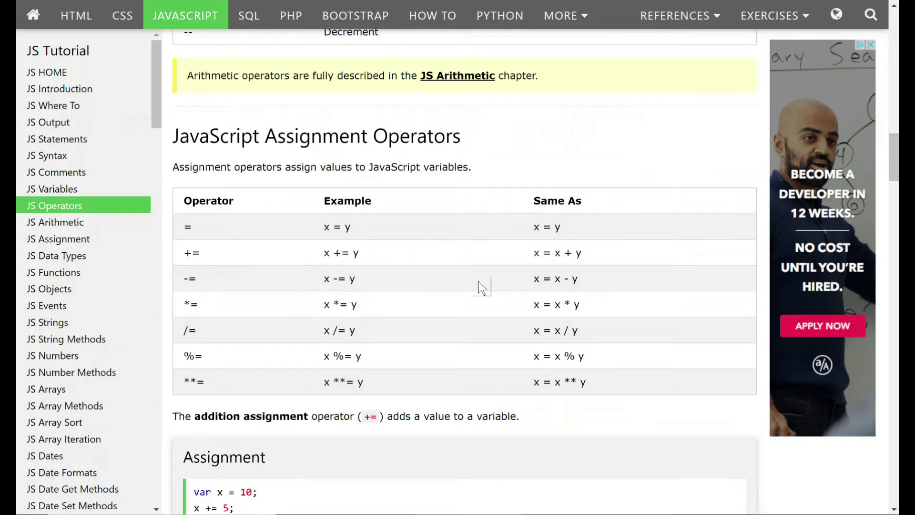
double_click(193, 332)
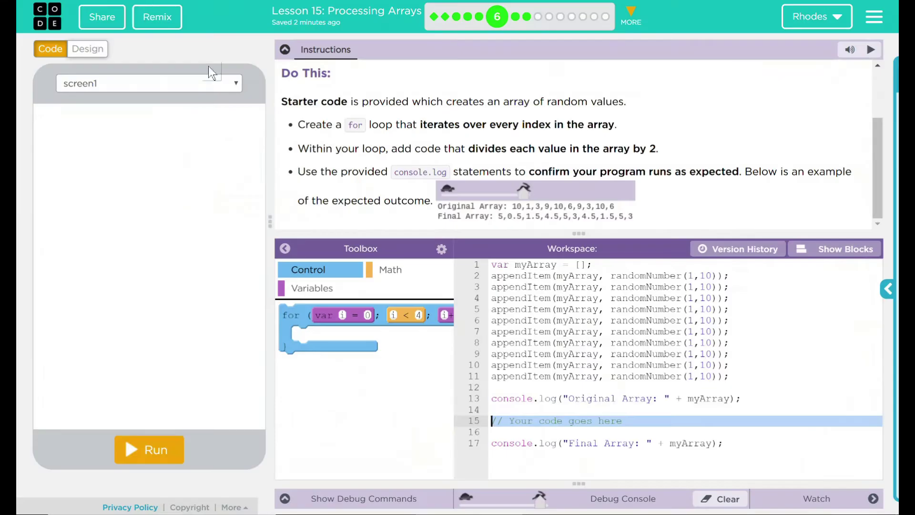
Replace the line-15 comment with a for loop and delete its limit of 4.
drag(642, 428, 493, 426)
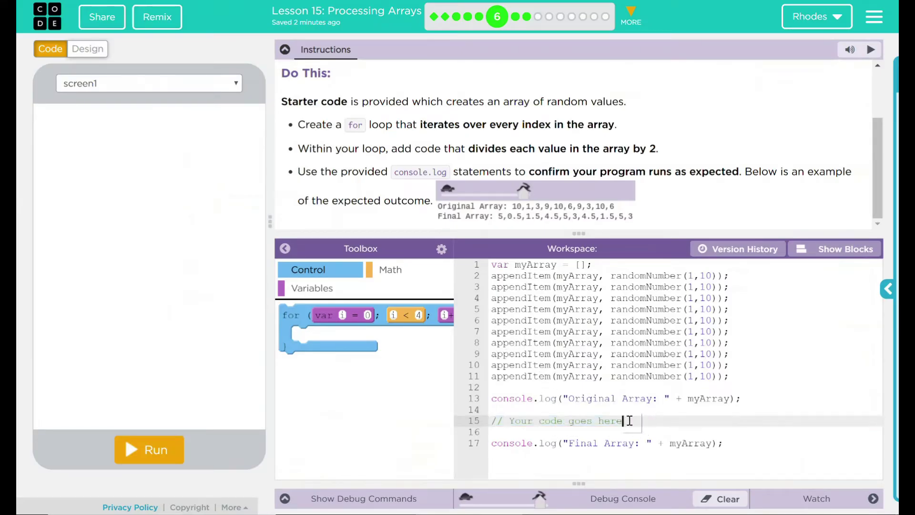
key(BackSpace)
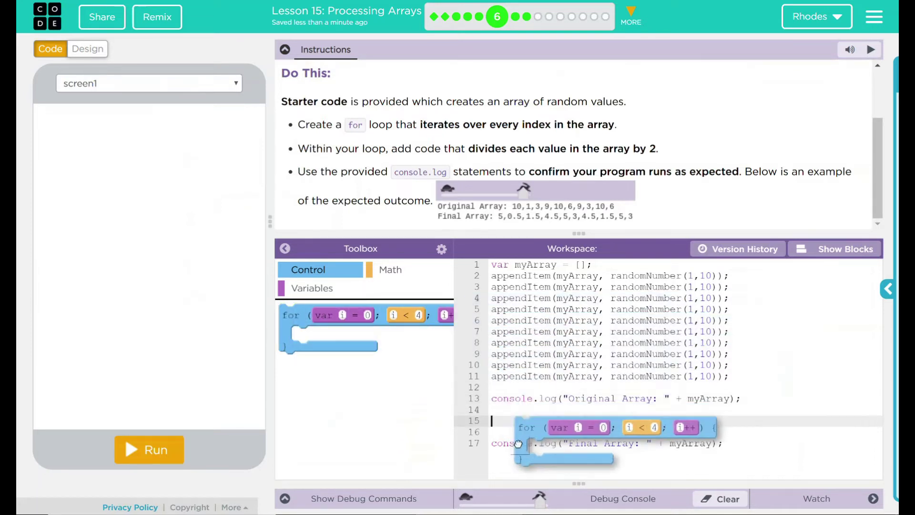
drag(293, 323, 501, 424)
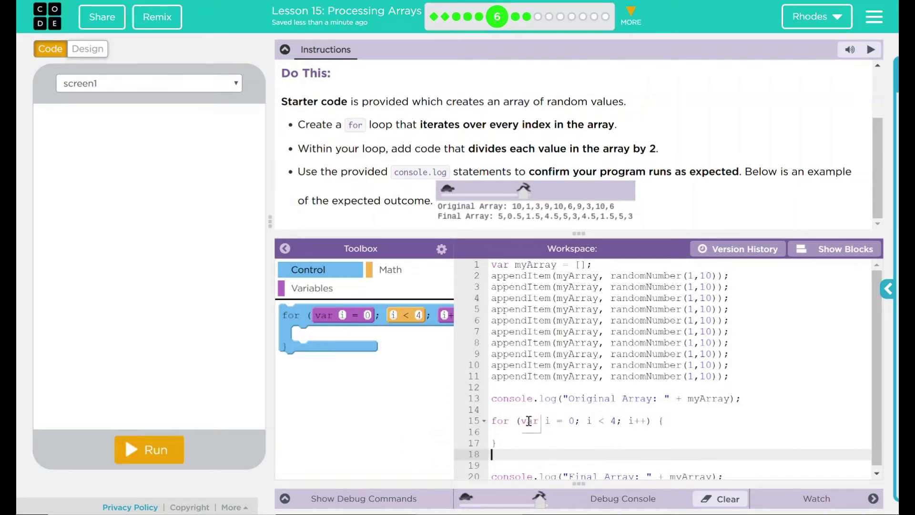
click(617, 421)
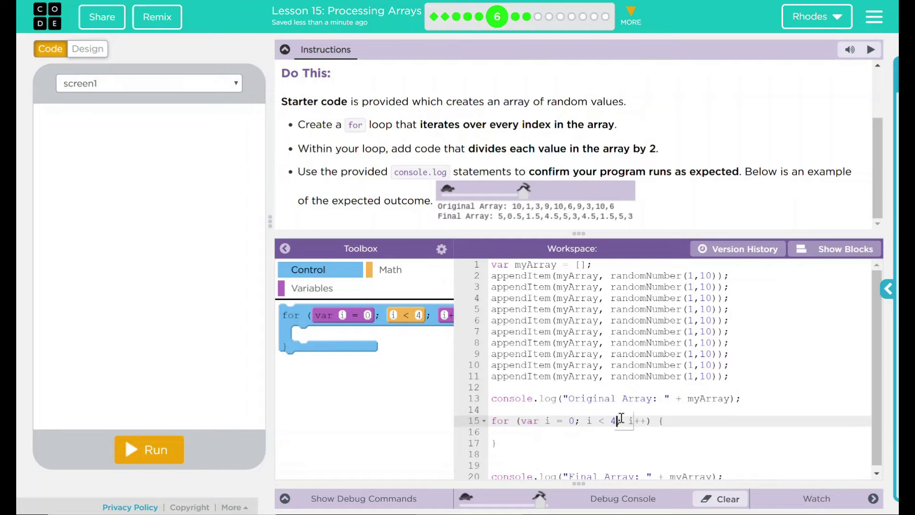
key(BackSpace)
text(a)
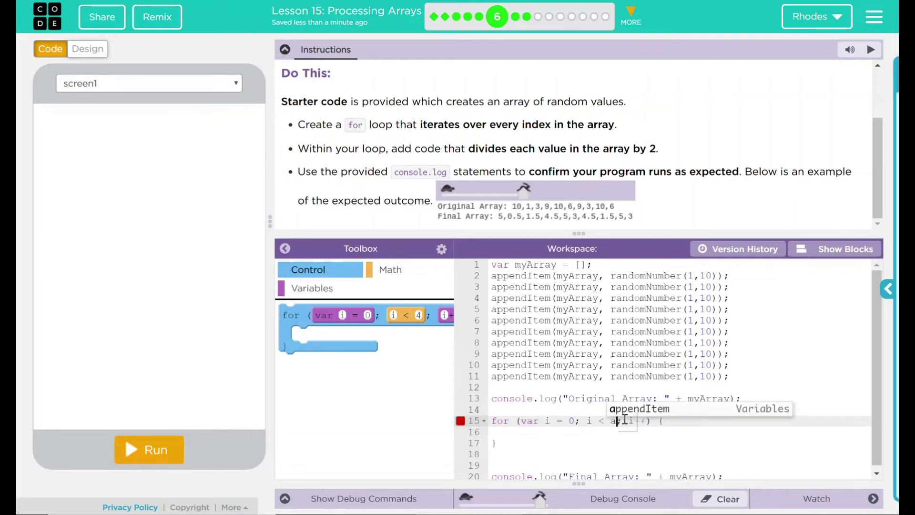
text(myArray)
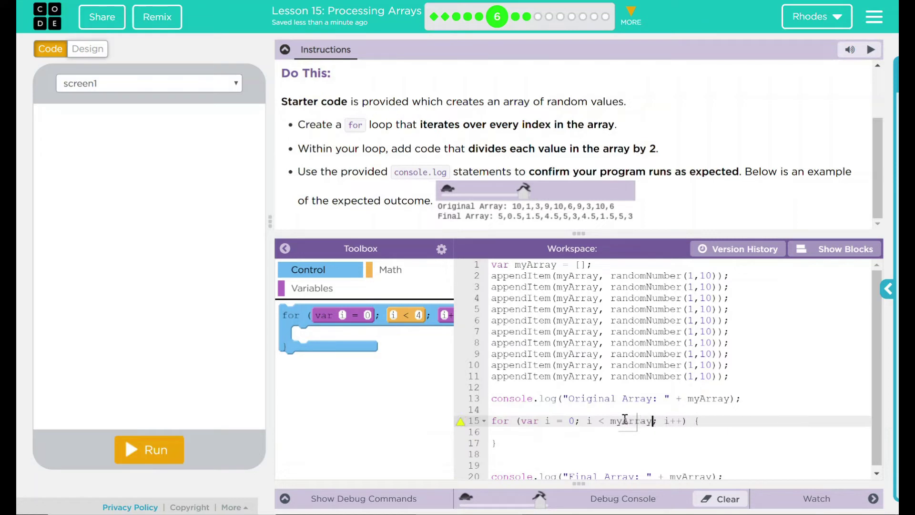
text(.length)
Put myArray[i] /= 2; in the loop body and run the program.
click(546, 432)
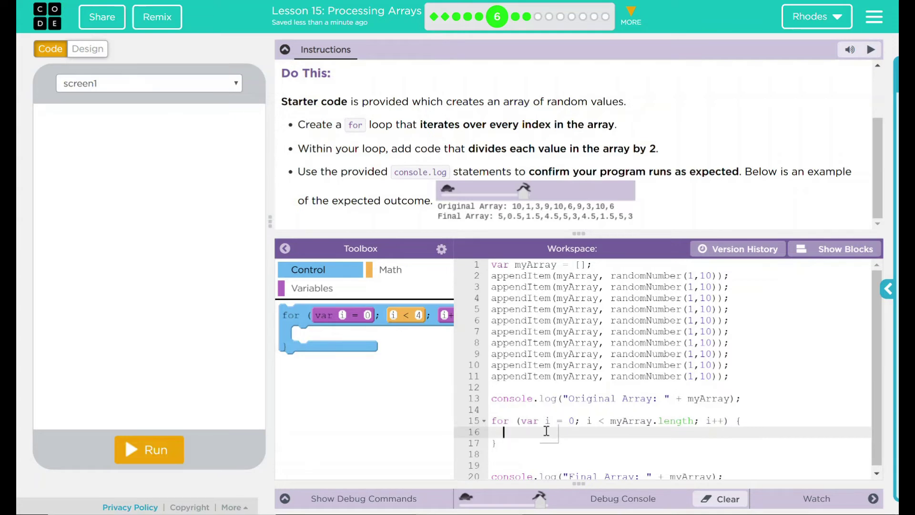
text(myA)
text(rray)
text([)
text(i])
text( /)
text(=)
text(2;)
click(161, 452)
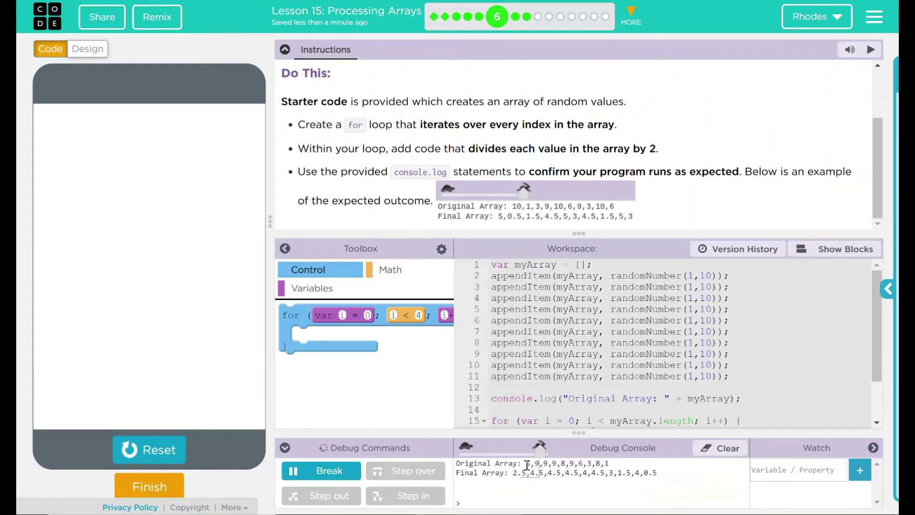
Check the Original and Final Array console output, then reset and run again.
double_click(521, 472)
drag(535, 463, 563, 464)
click(160, 457)
click(161, 458)
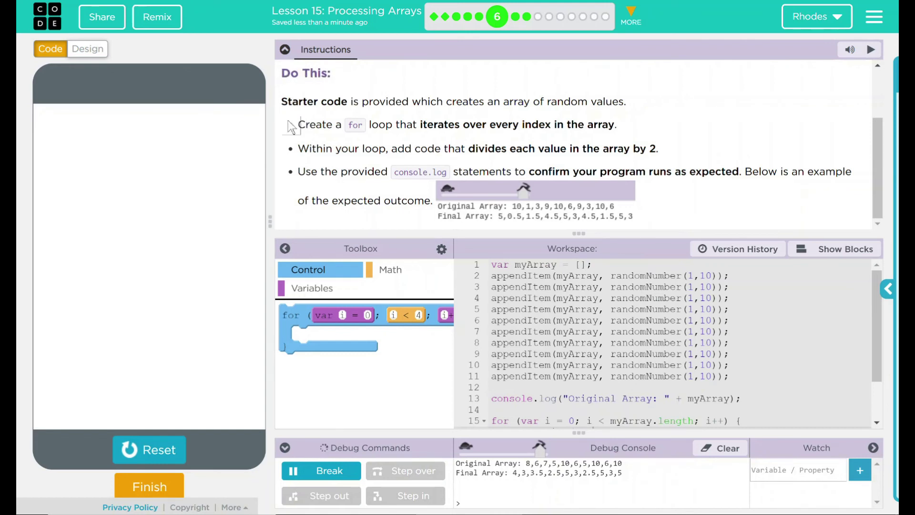
Select and deselect the first instruction bullet, then choose Finish.
drag(300, 126, 619, 126)
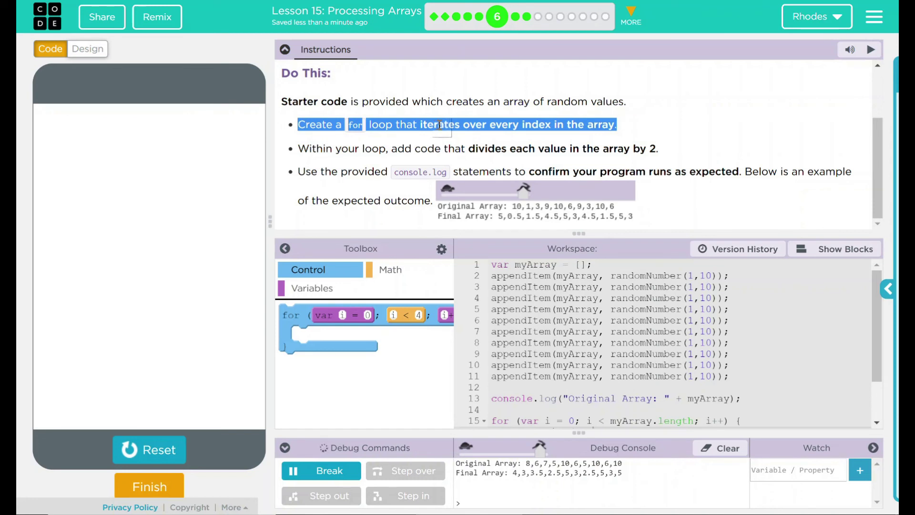
click(412, 149)
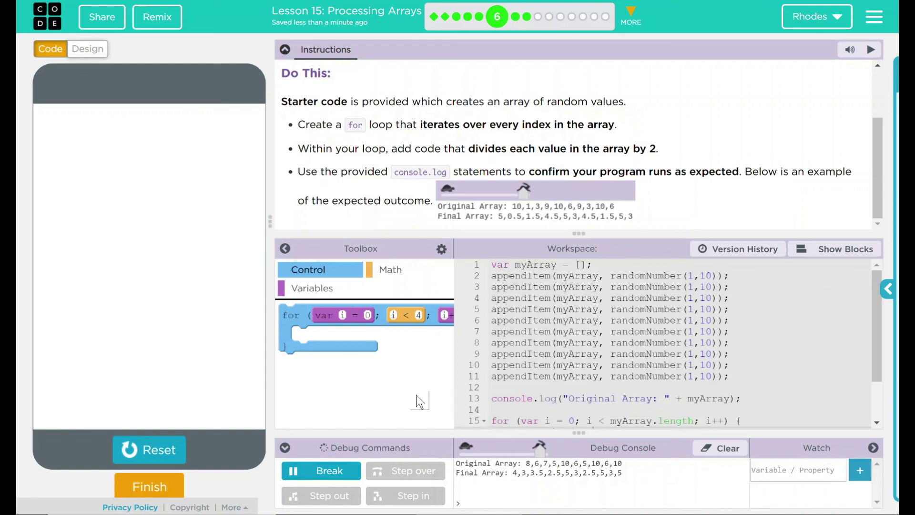
click(164, 485)
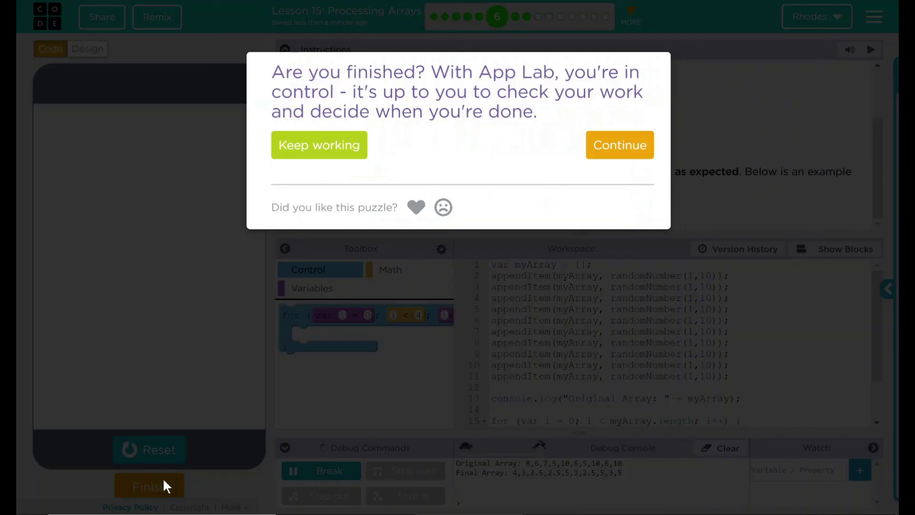